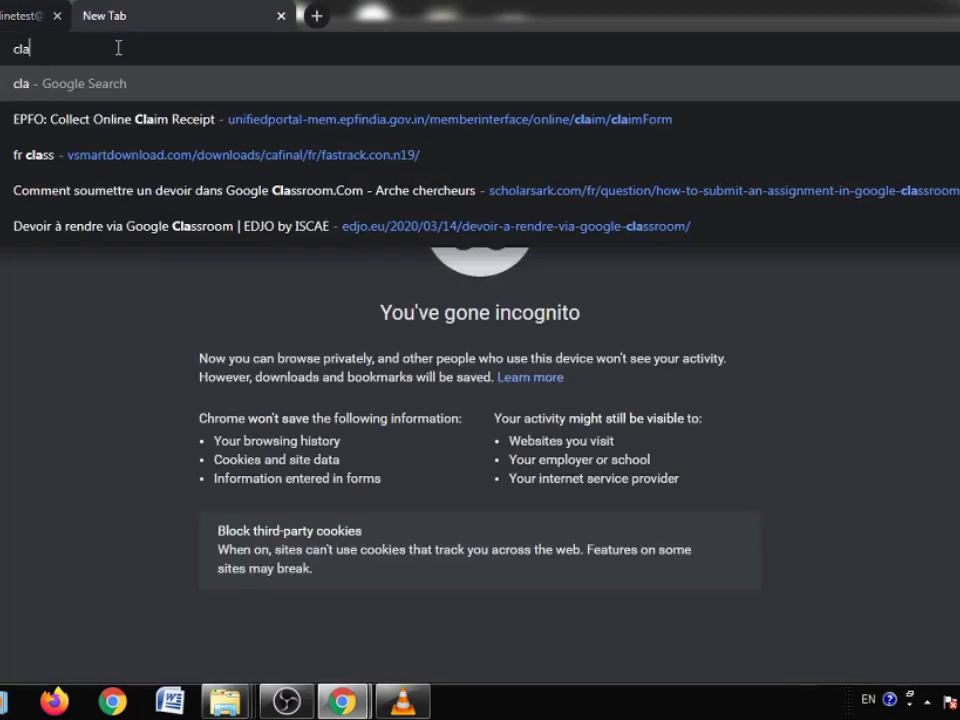
Step: Load classroom.google.com in the new Chrome tab
{"action": "type", "text": "ssroom."}
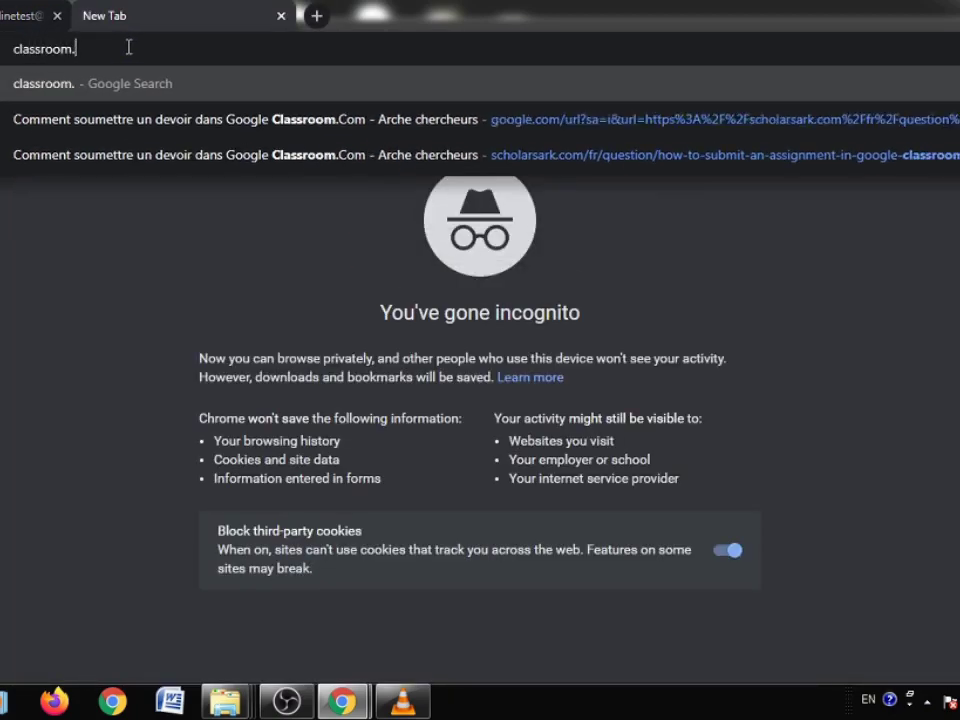
{"action": "type", "text": "google."}
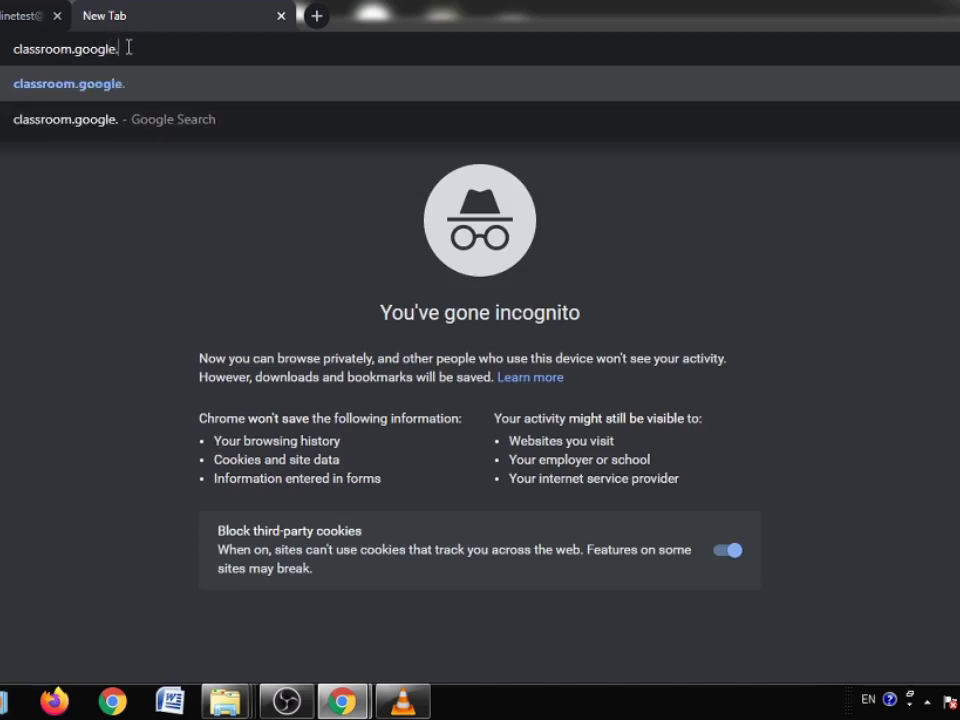
{"action": "type", "text": "com"}
{"action": "key", "text": "Return"}
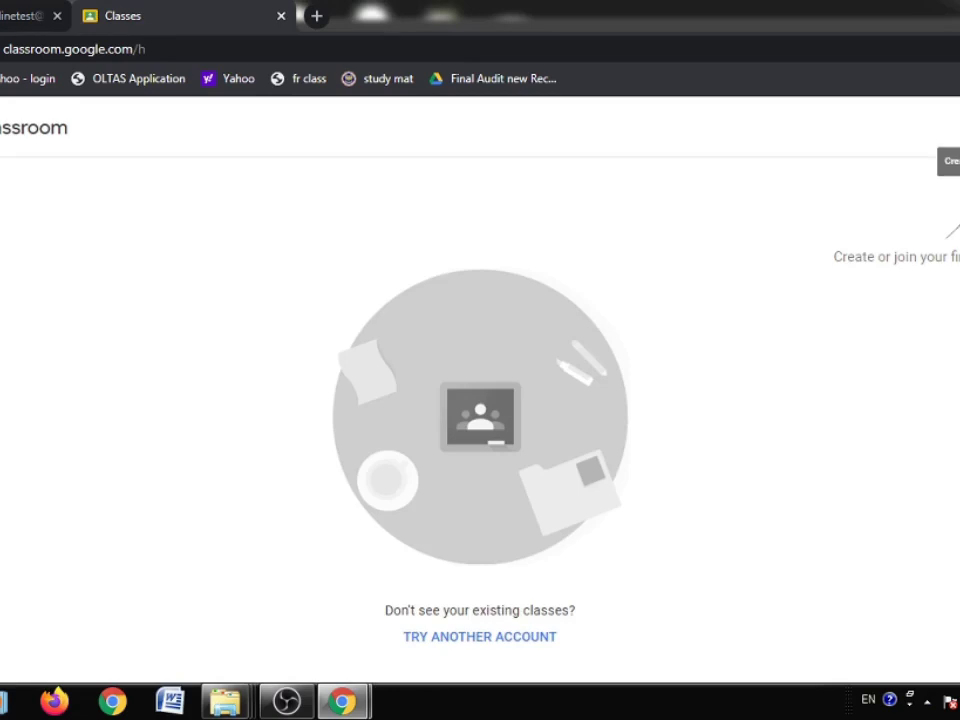
{"action": "left_click", "coordinate": [952, 127]}
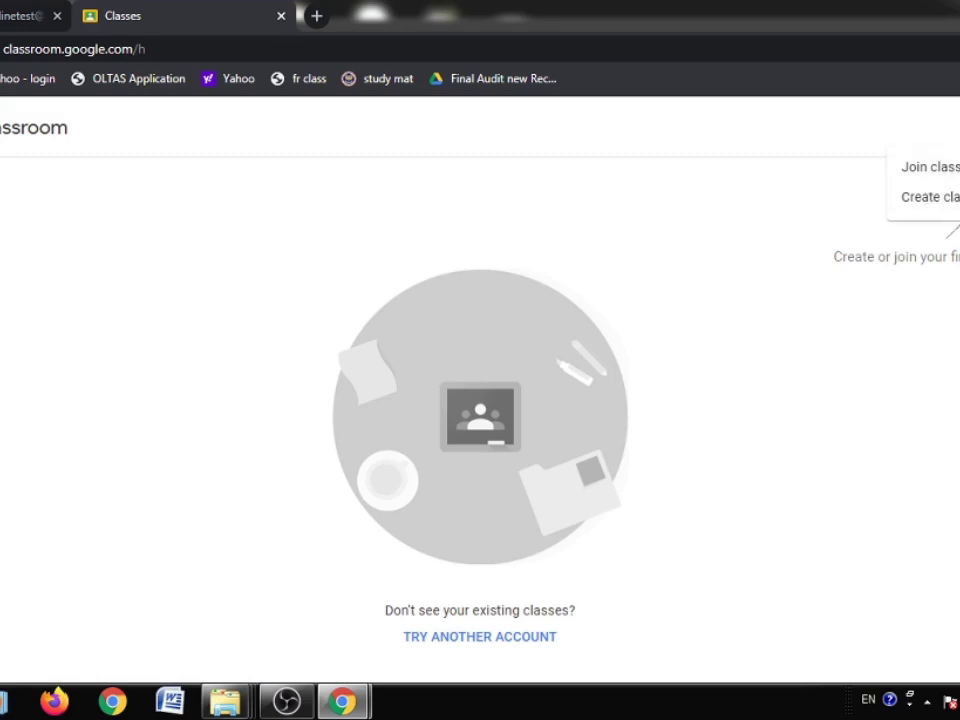
{"action": "left_click", "coordinate": [932, 200]}
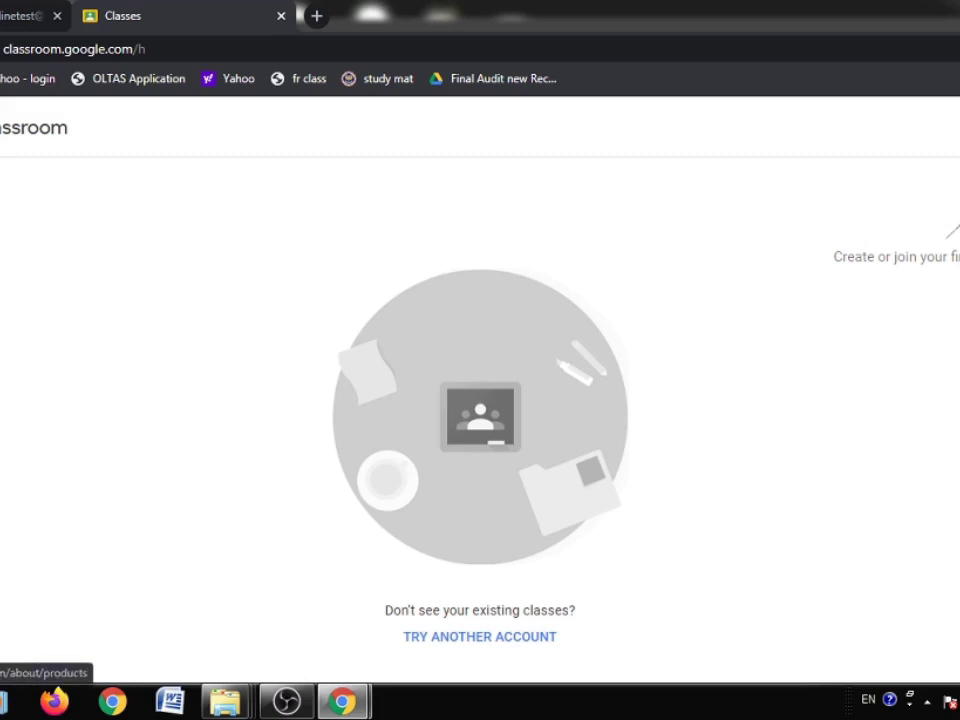
{"action": "left_click", "coordinate": [955, 127]}
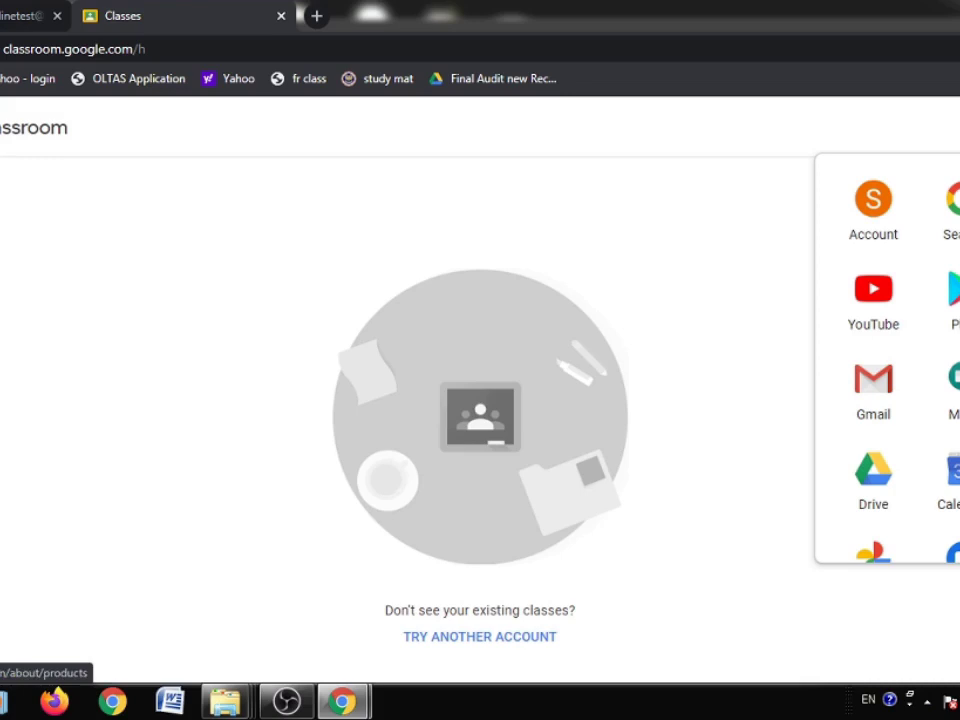
{"action": "scroll", "coordinate": [940, 210], "scroll_direction": "down", "scroll_amount": 3}
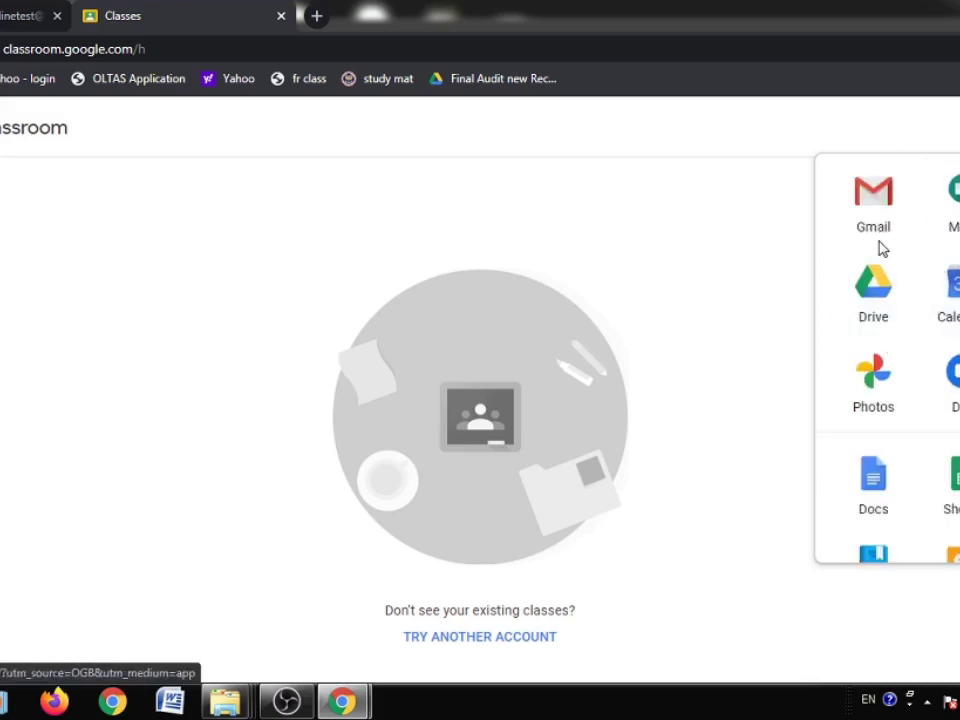
{"action": "left_click", "coordinate": [700, 216]}
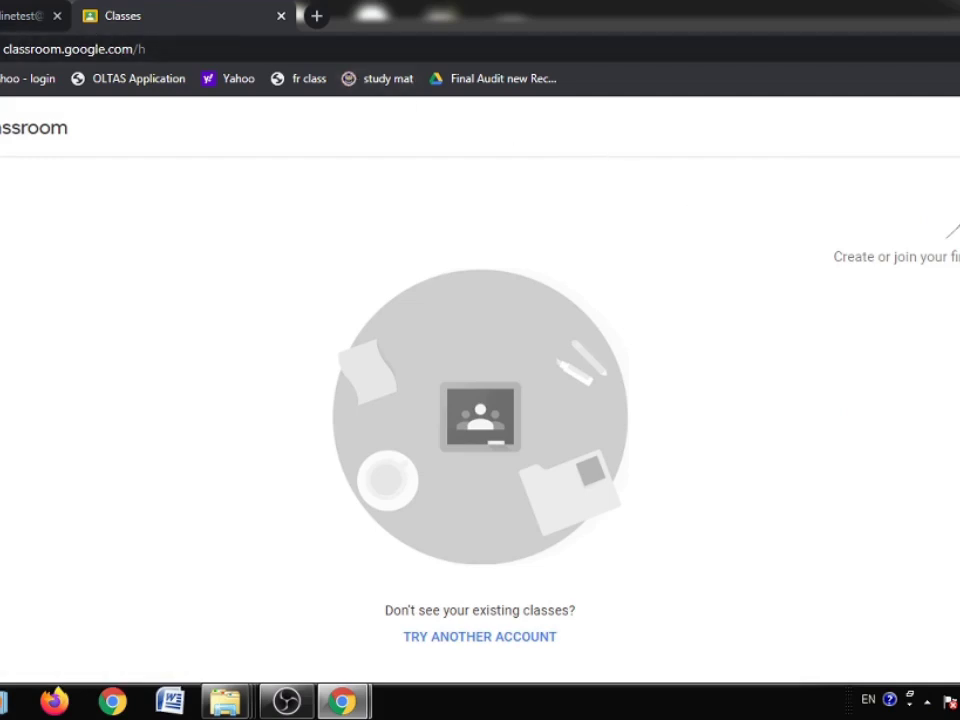
{"action": "left_click", "coordinate": [2, 127]}
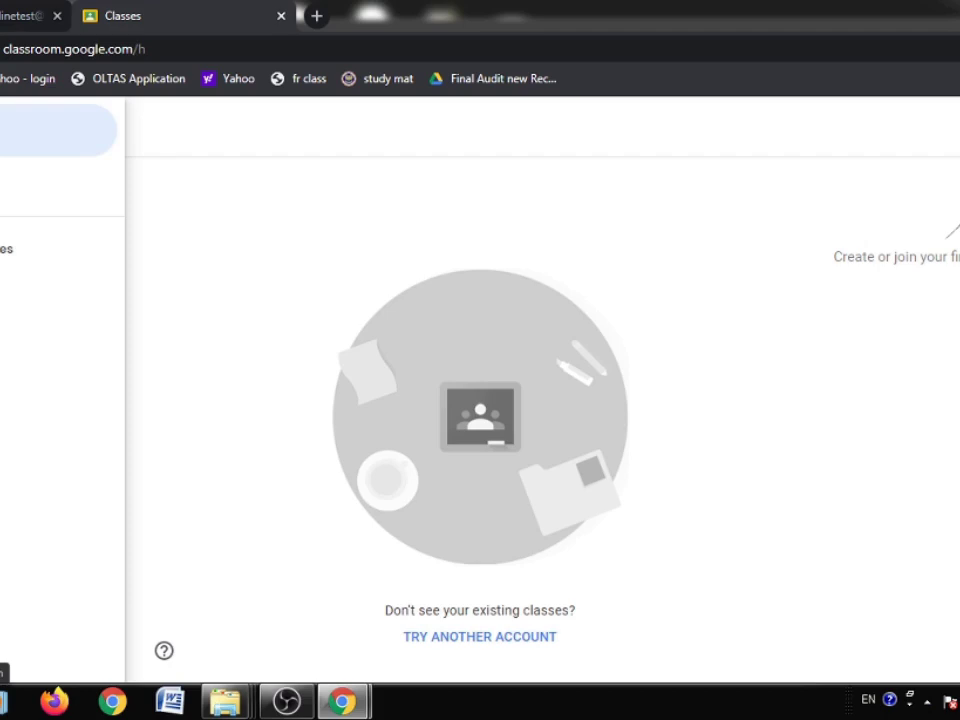
{"action": "left_click", "coordinate": [355, 176]}
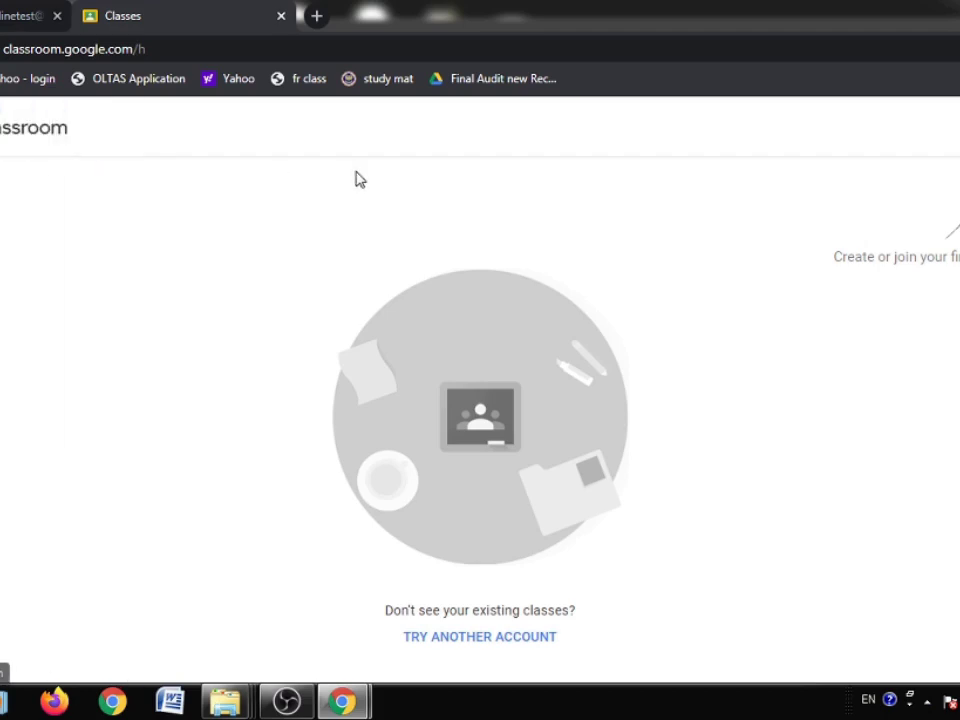
{"action": "left_click", "coordinate": [957, 127]}
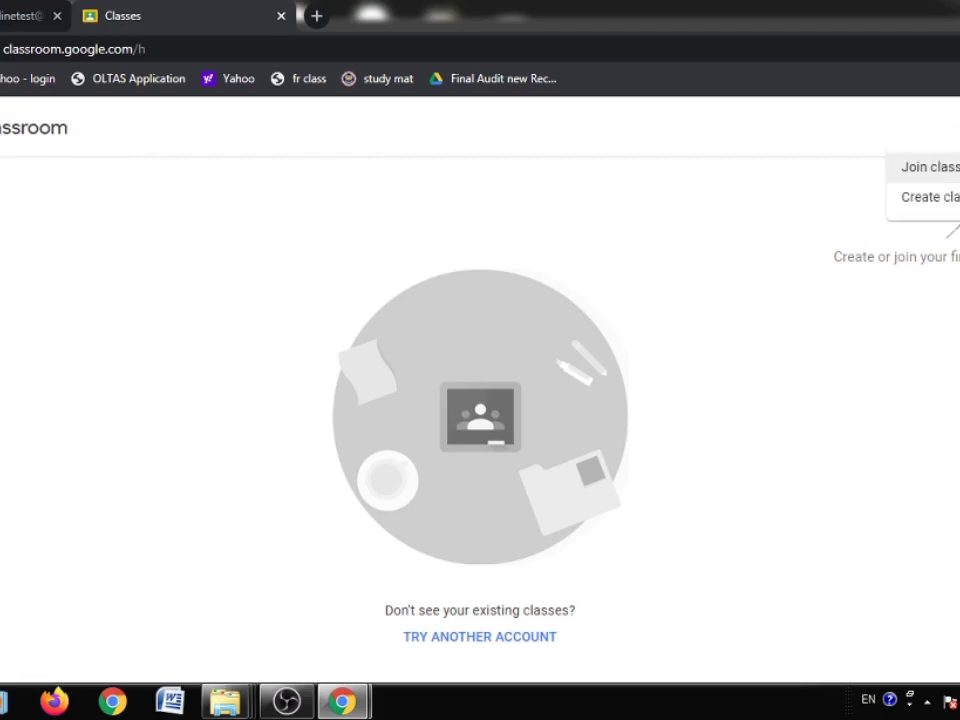
{"action": "left_click", "coordinate": [930, 167]}
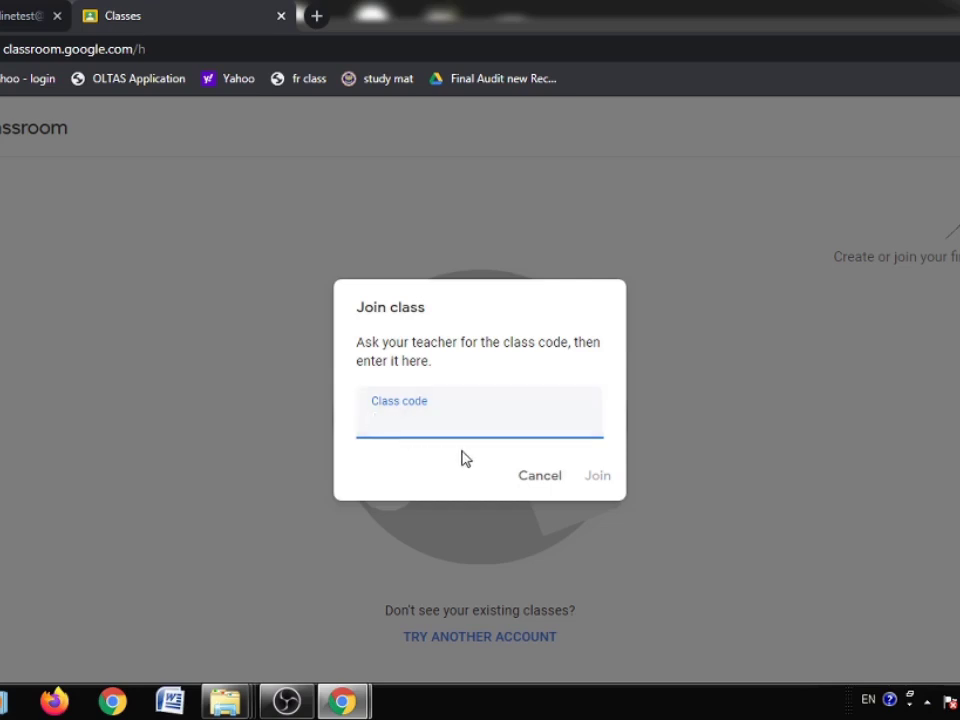
{"action": "left_click", "coordinate": [538, 477]}
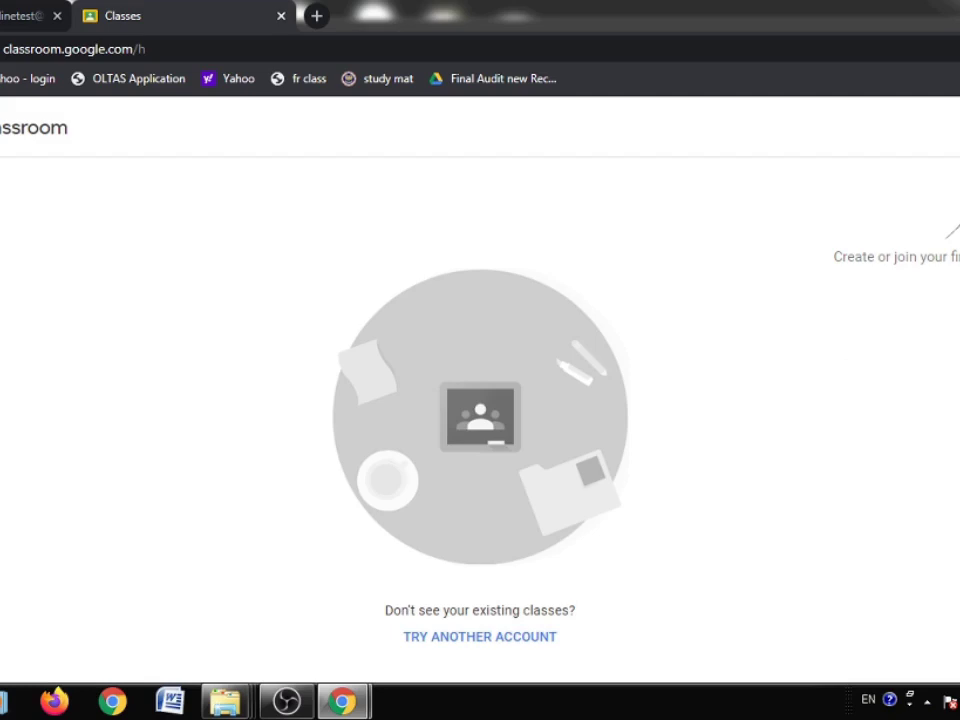
Step: Start a new class and accept the not-at-a-school notice to reach the class details form
{"action": "left_click", "coordinate": [955, 127]}
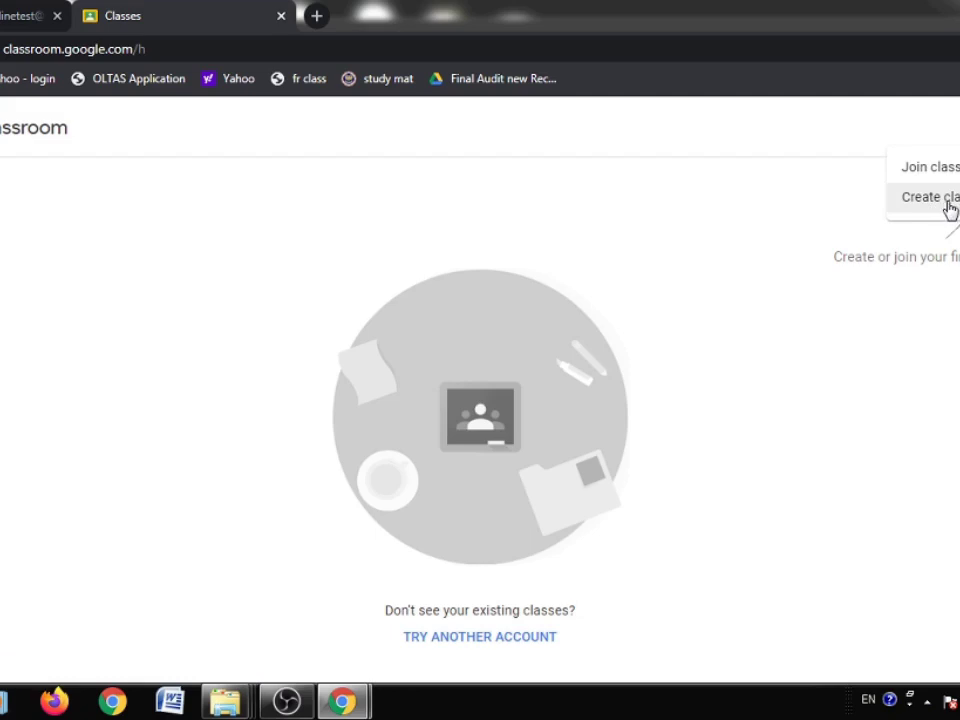
{"action": "left_click", "coordinate": [948, 200]}
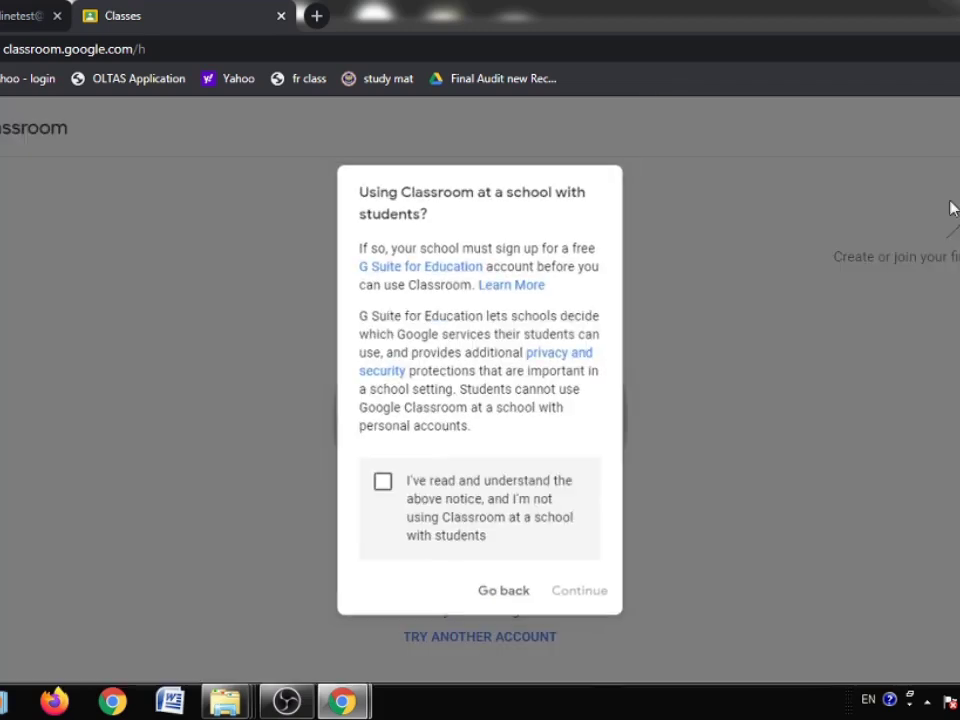
{"action": "left_click", "coordinate": [380, 484]}
{"action": "left_click", "coordinate": [568, 600]}
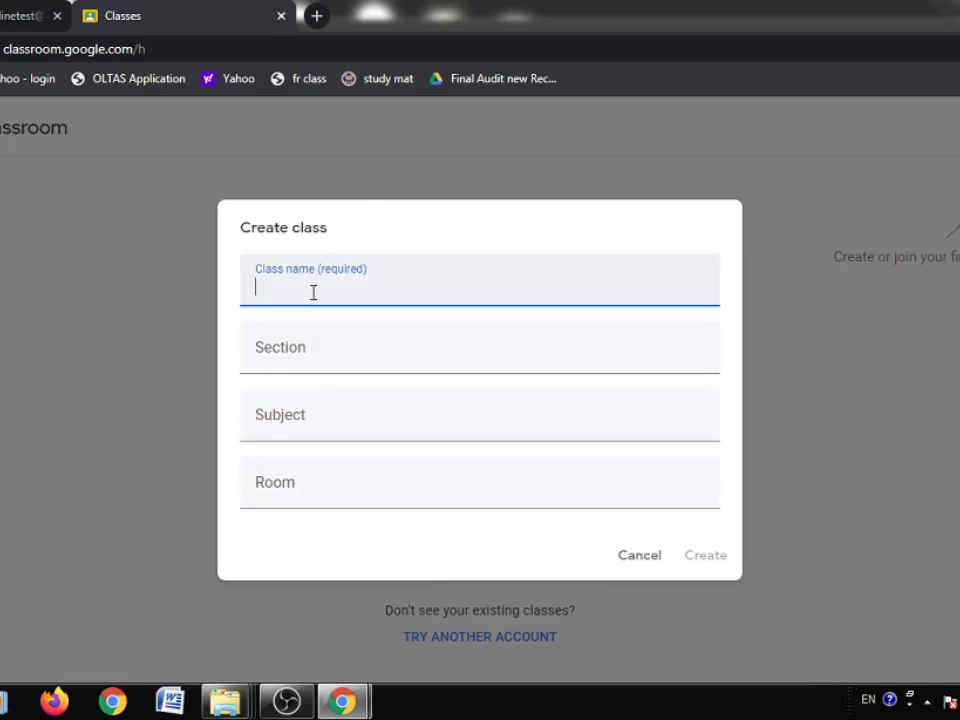
Step: Enter class name 'B.E. Third Year IT', section 'TEITB' and subject 'Theory of Computation'
{"action": "type", "text": "B"}
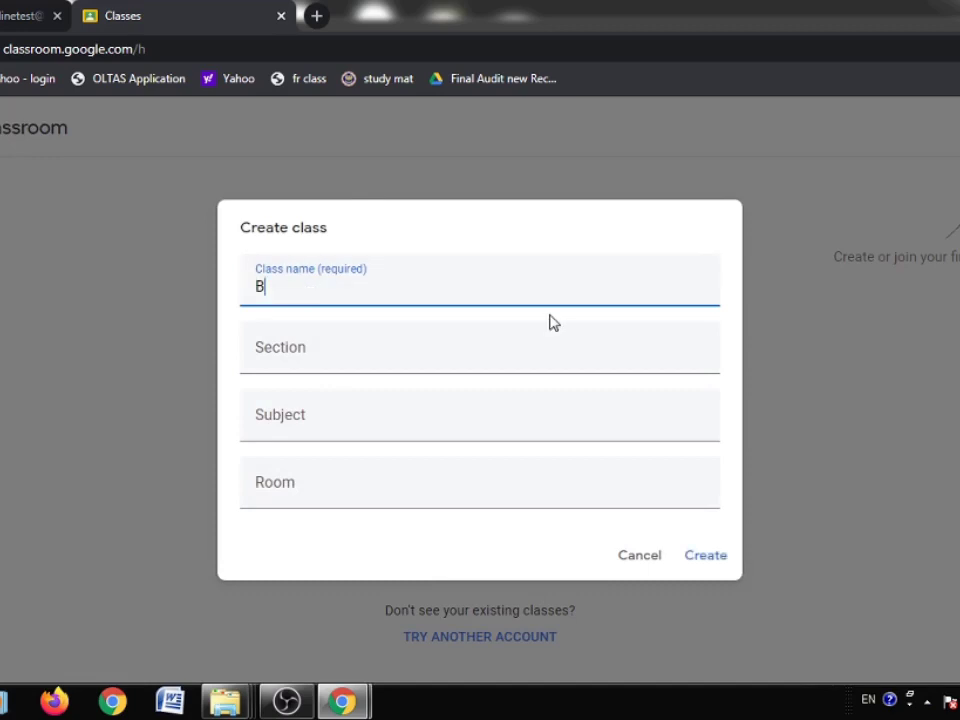
{"action": "type", "text": ".E. "}
{"action": "type", "text": "Third"}
{"action": "type", "text": " Year I"}
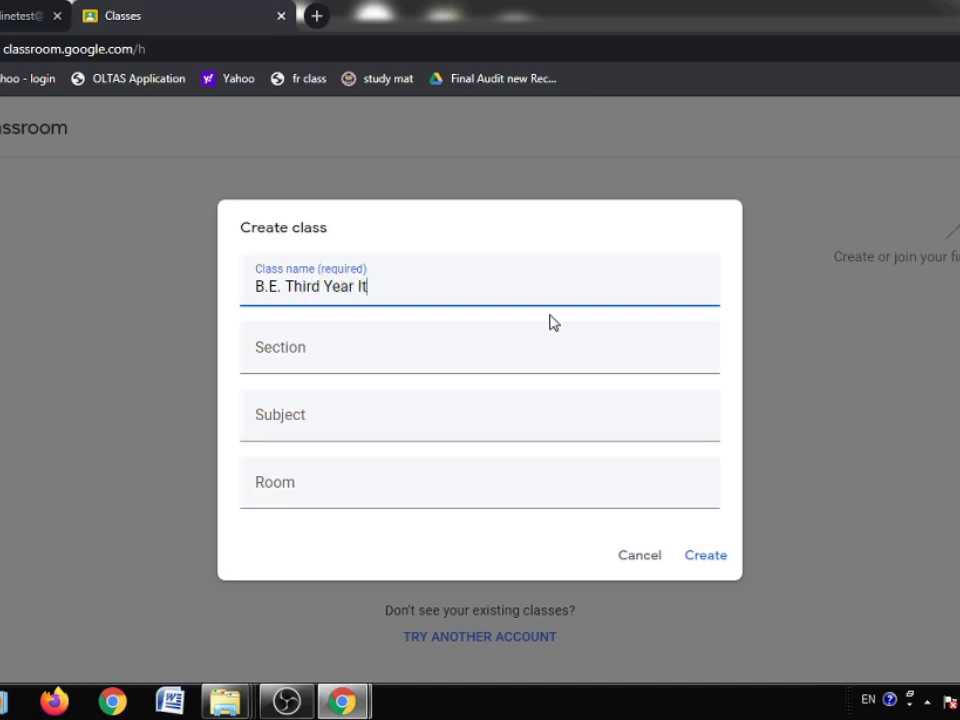
{"action": "type", "text": "T"}
{"action": "left_click", "coordinate": [330, 367]}
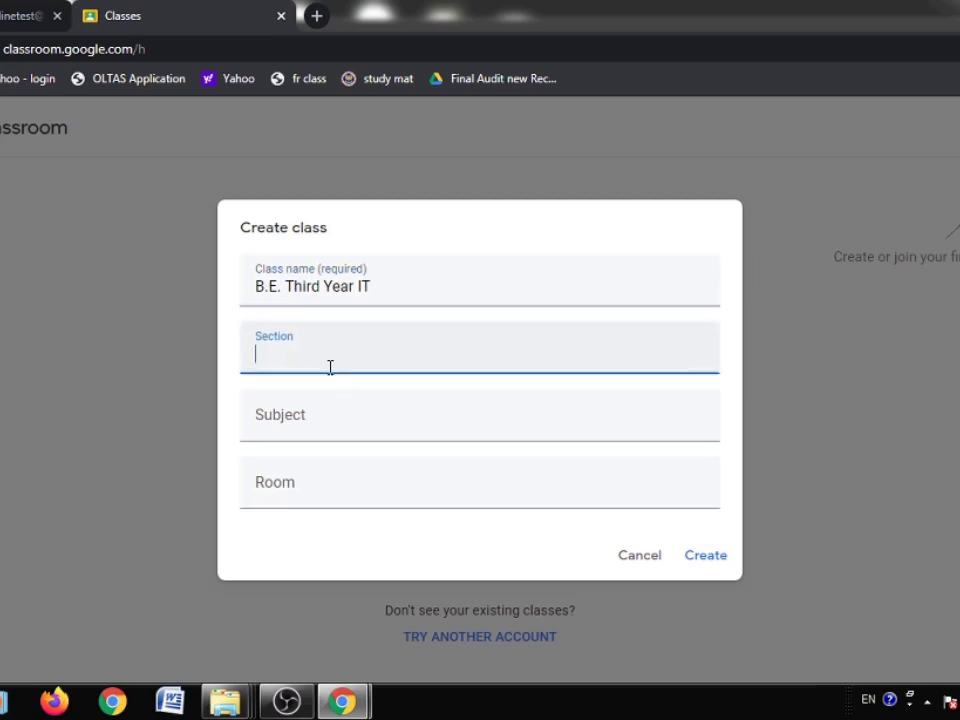
{"action": "type", "text": "TEITB"}
{"action": "left_click", "coordinate": [302, 419]}
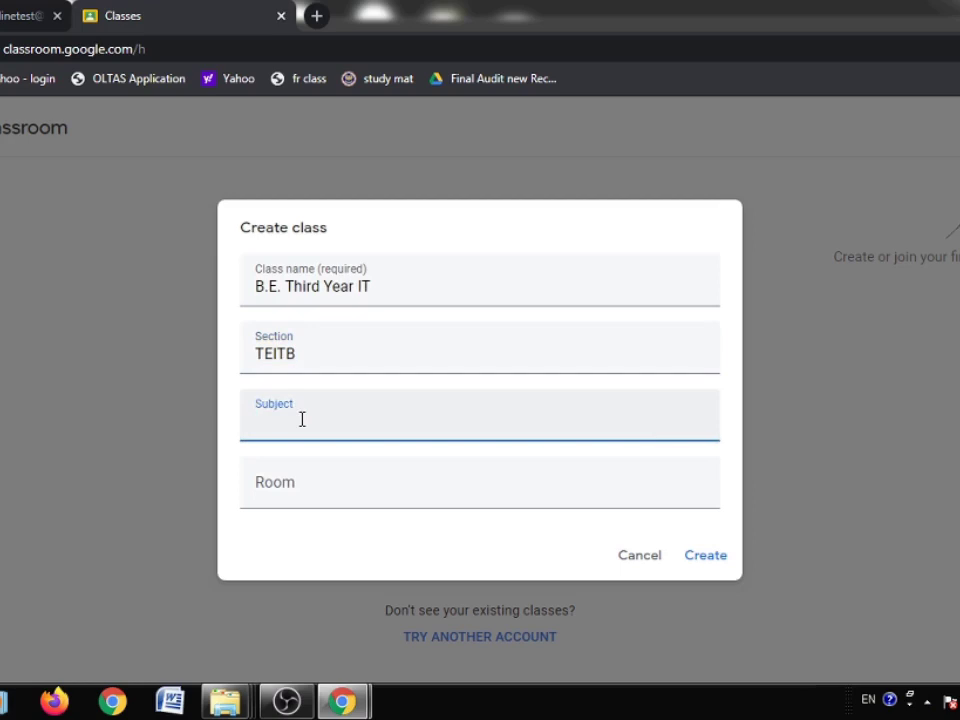
{"action": "type", "text": "Theory"}
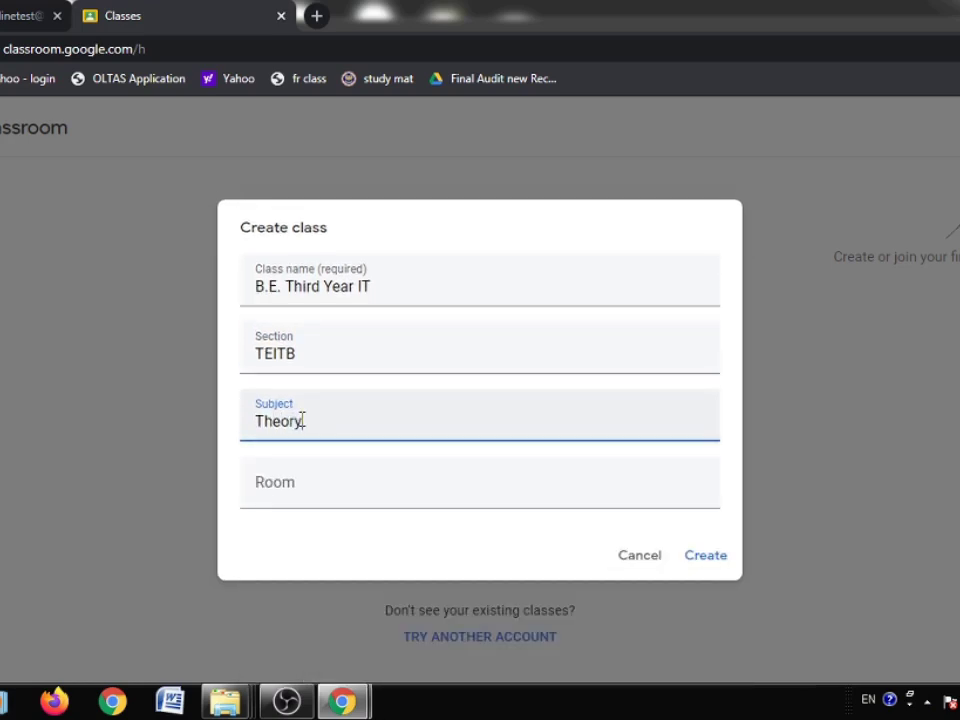
{"action": "type", "text": " of Com"}
{"action": "type", "text": "putat"}
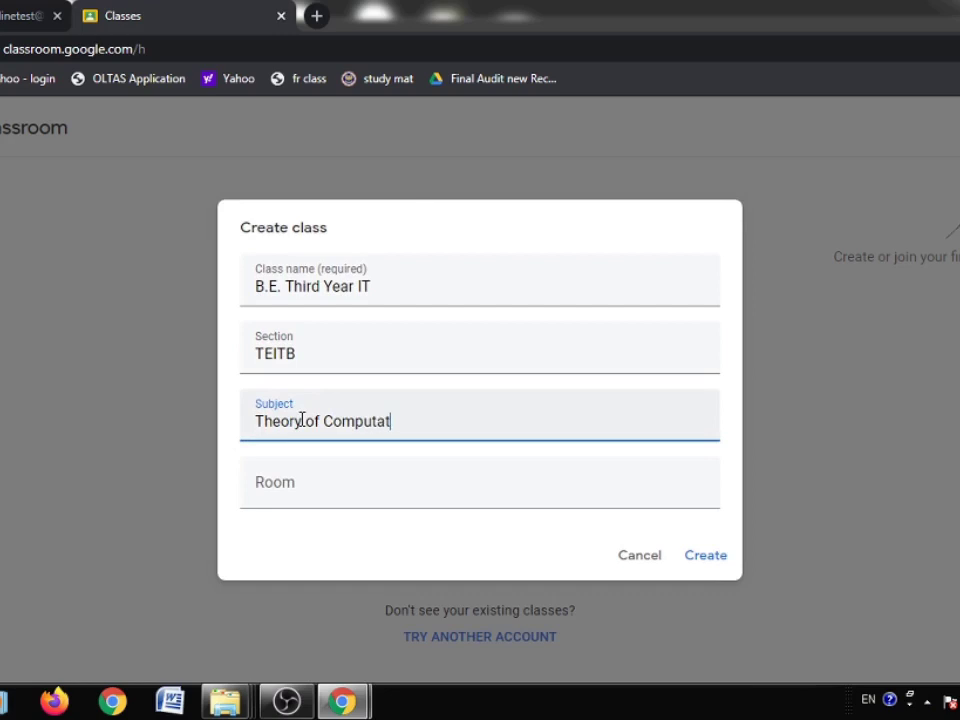
{"action": "type", "text": "ion"}
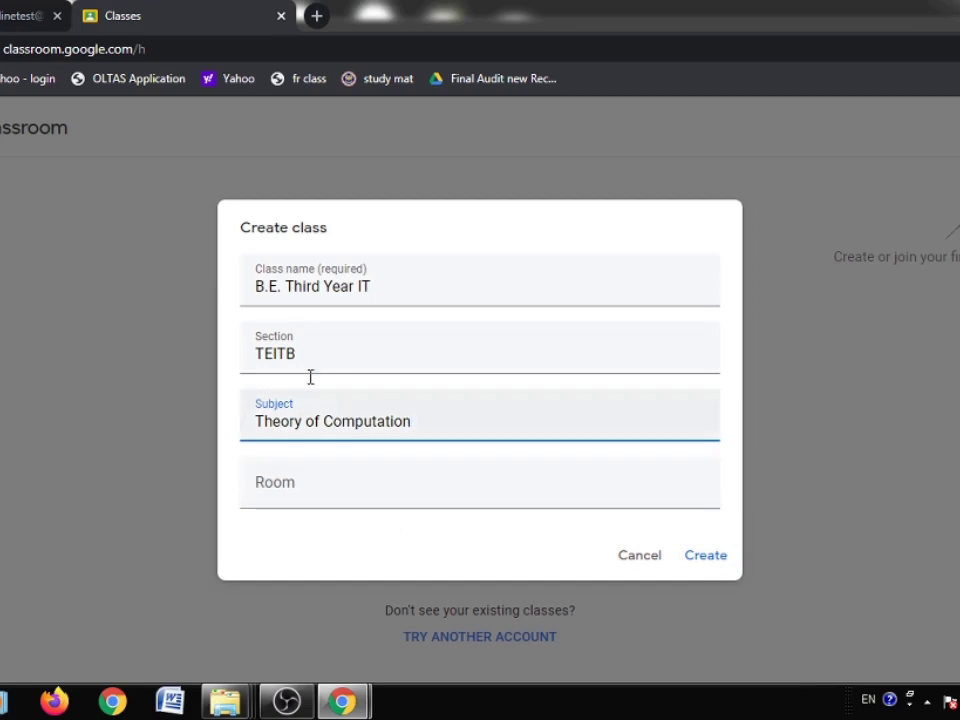
{"action": "left_click", "coordinate": [704, 560]}
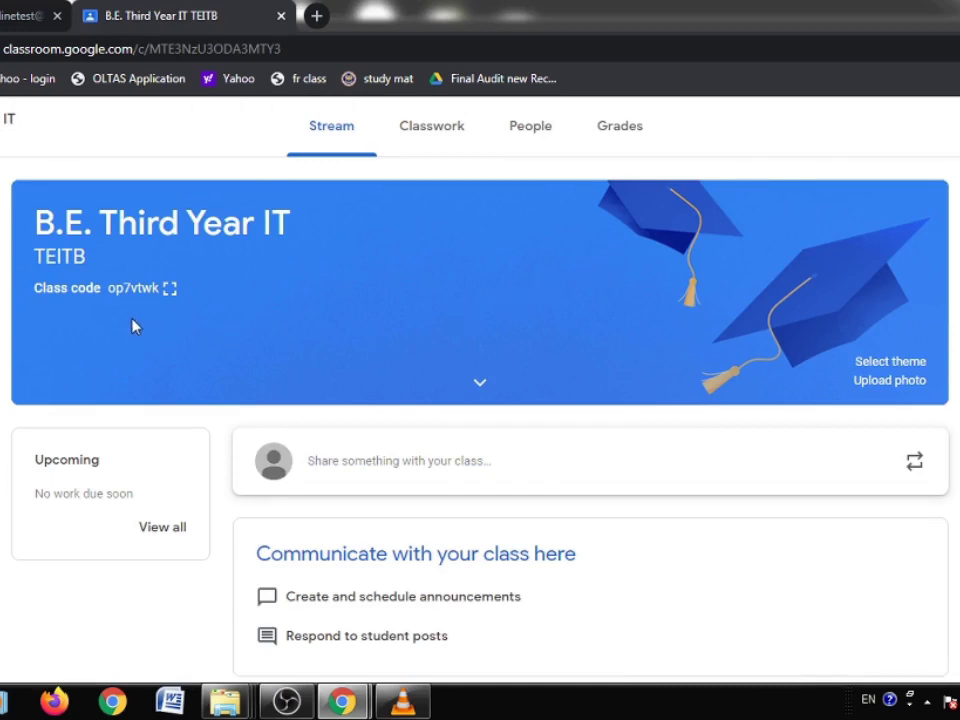
{"action": "left_click_drag", "start_coordinate": [109, 289], "coordinate": [158, 290]}
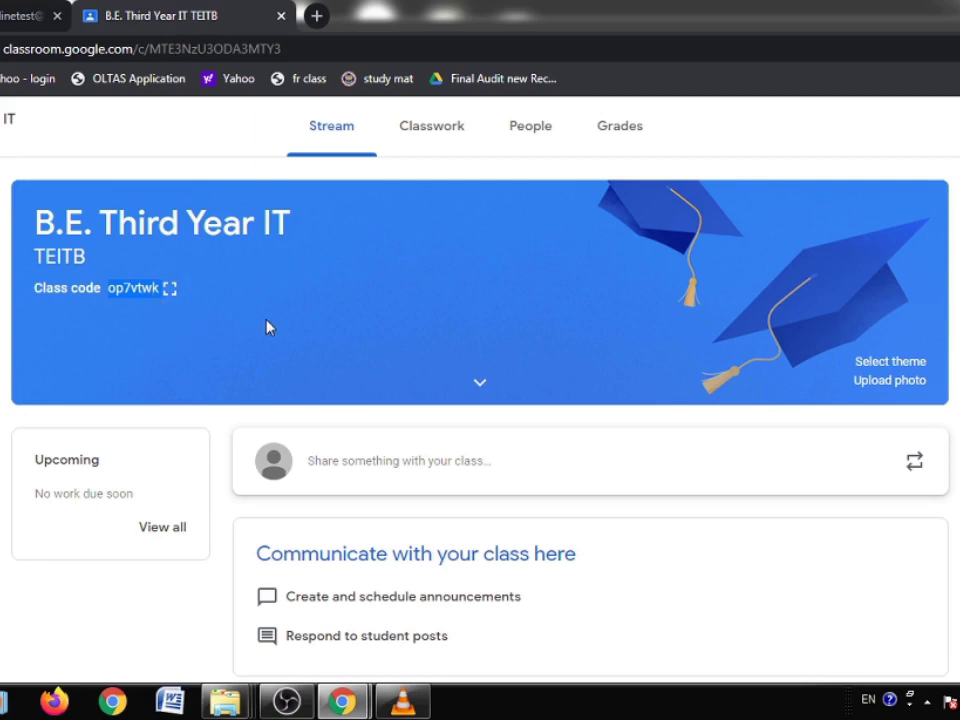
{"action": "left_click", "coordinate": [169, 291]}
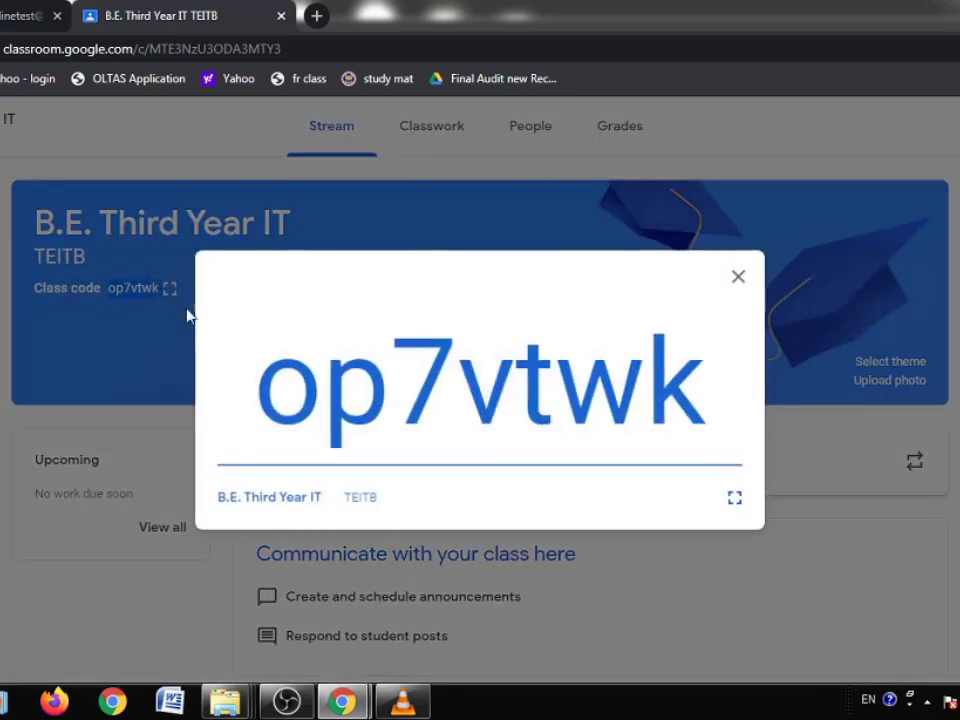
{"action": "left_click_drag", "start_coordinate": [255, 400], "coordinate": [778, 406]}
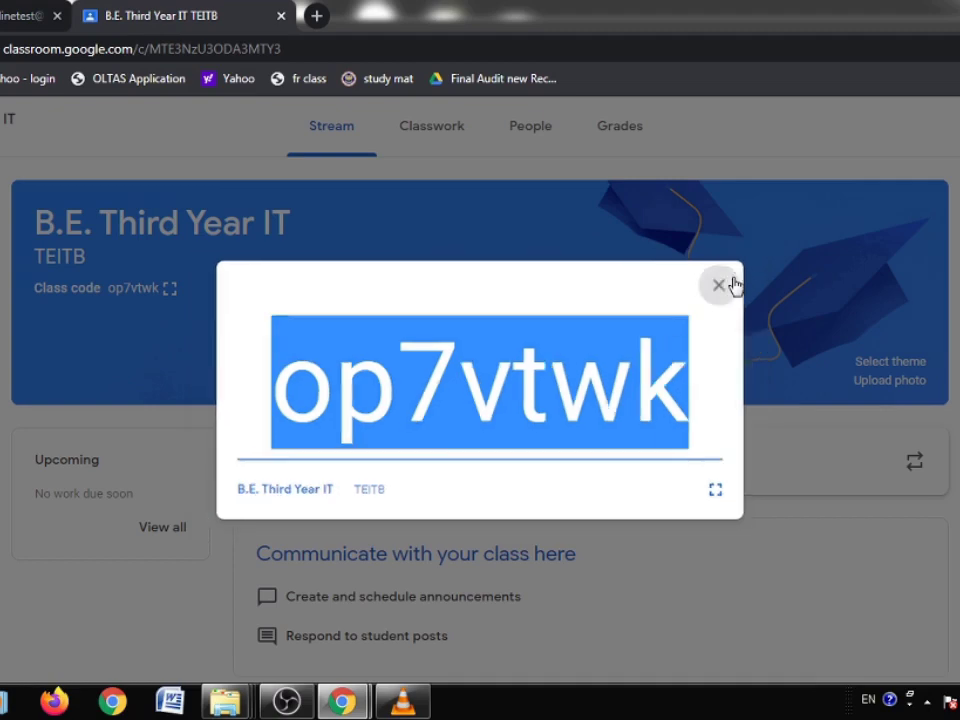
{"action": "left_click", "coordinate": [737, 280]}
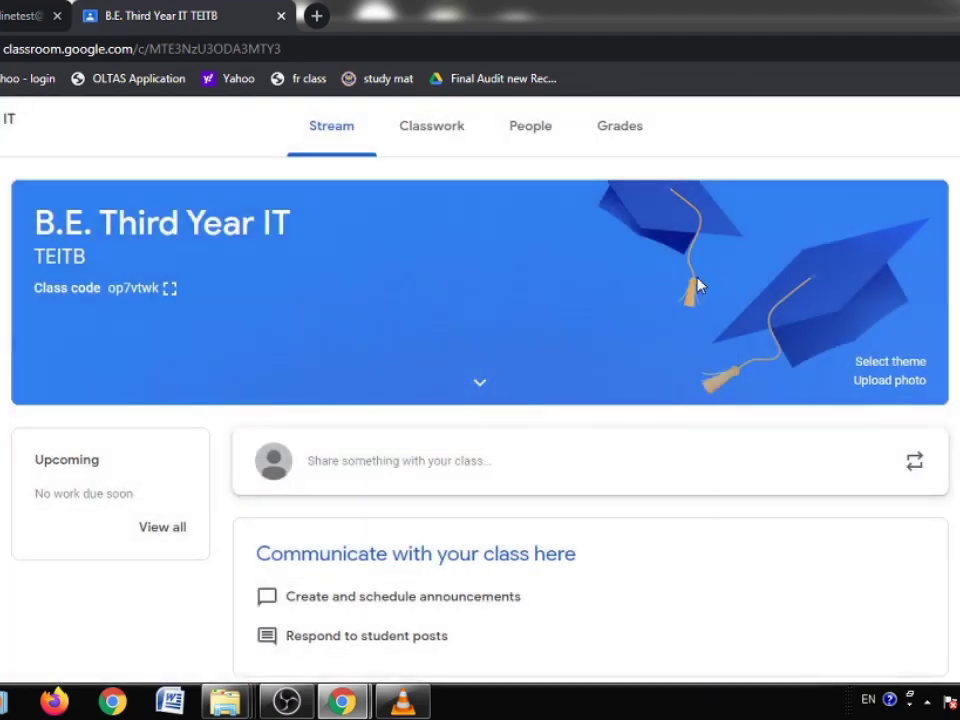